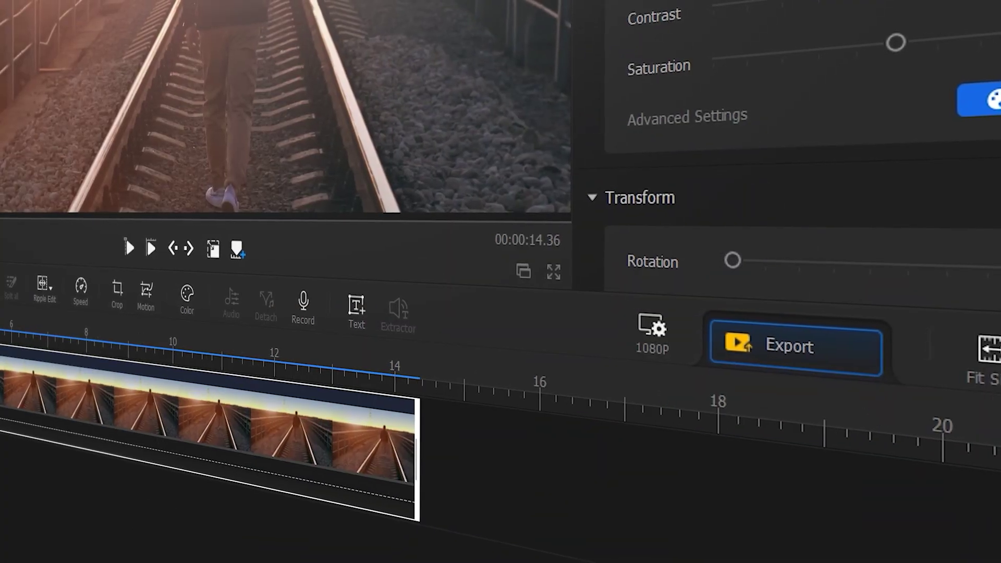
Open the Motion Editor for the railroad walking clip
click(149, 299)
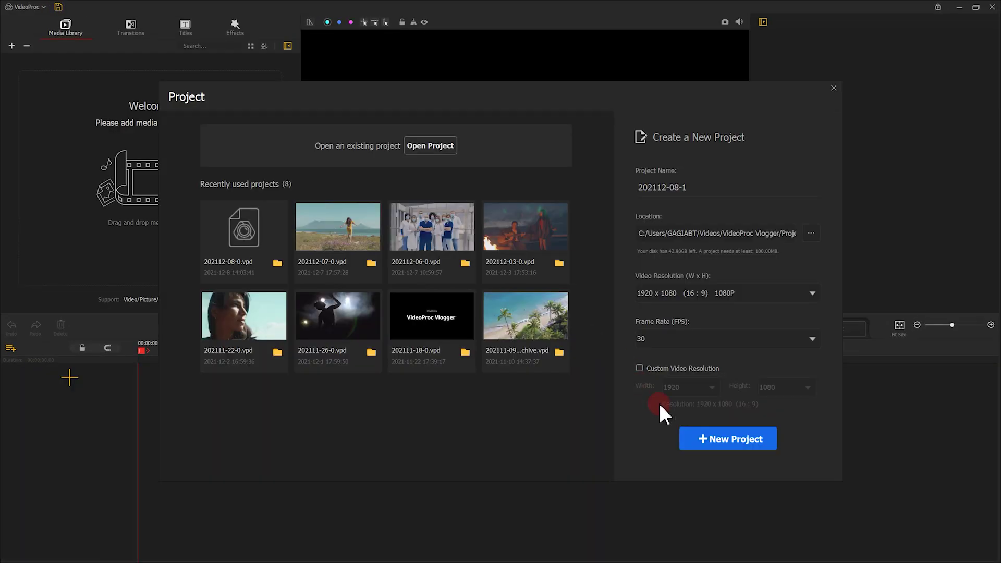
Start a new project, import the sunset walking .mov, and put it on the video track
click(709, 441)
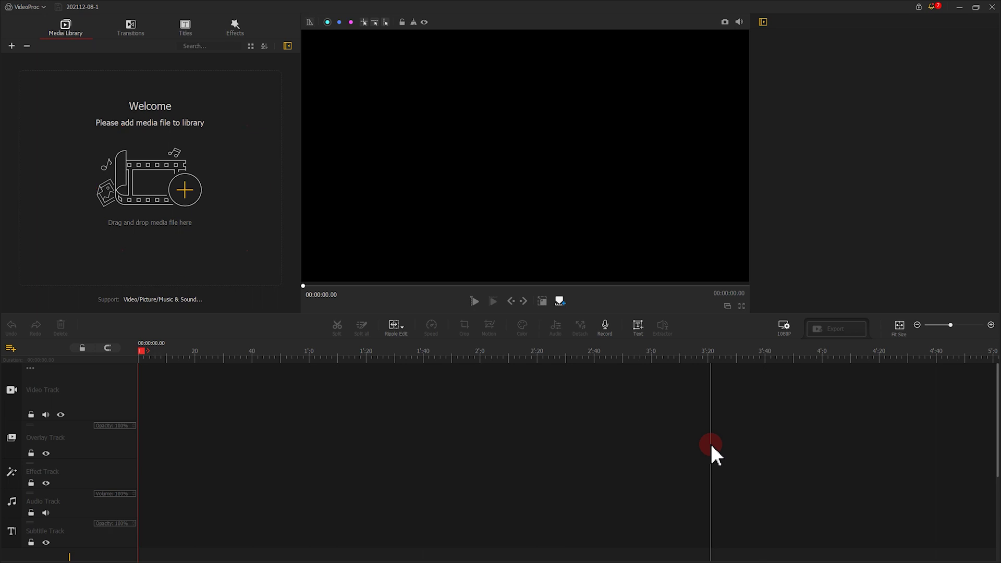
click(183, 189)
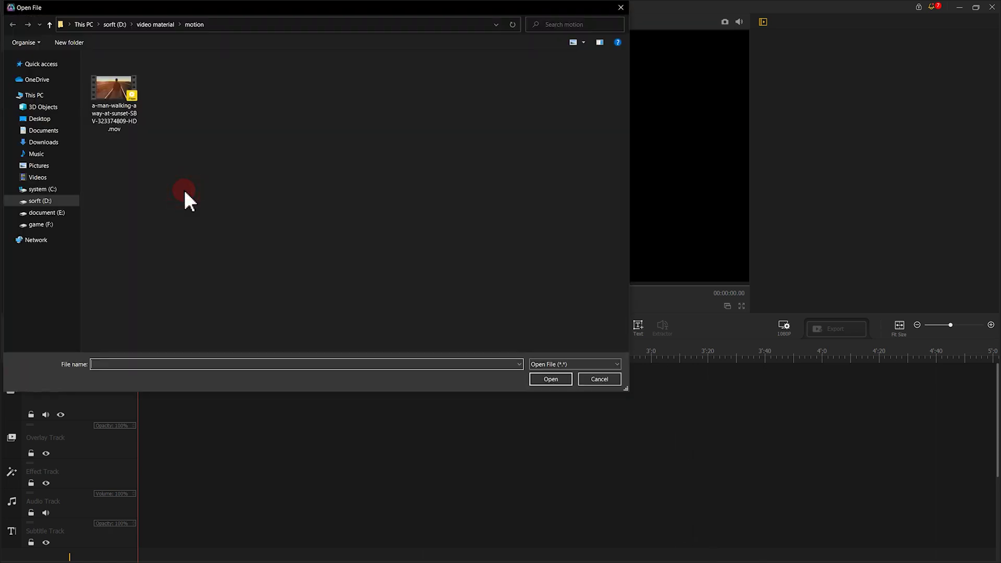
click(106, 120)
click(542, 378)
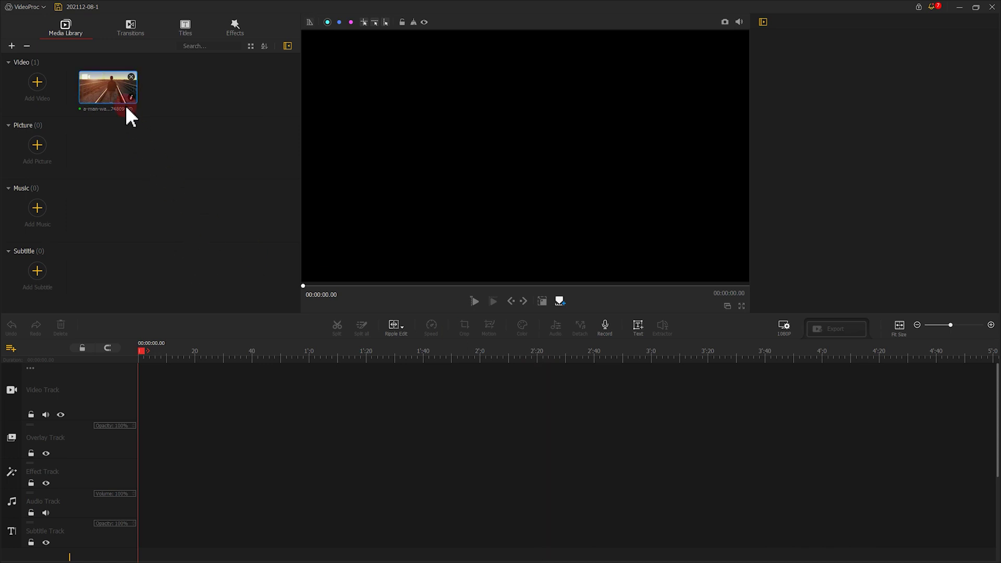
drag(124, 97, 452, 367)
drag(156, 559, 63, 556)
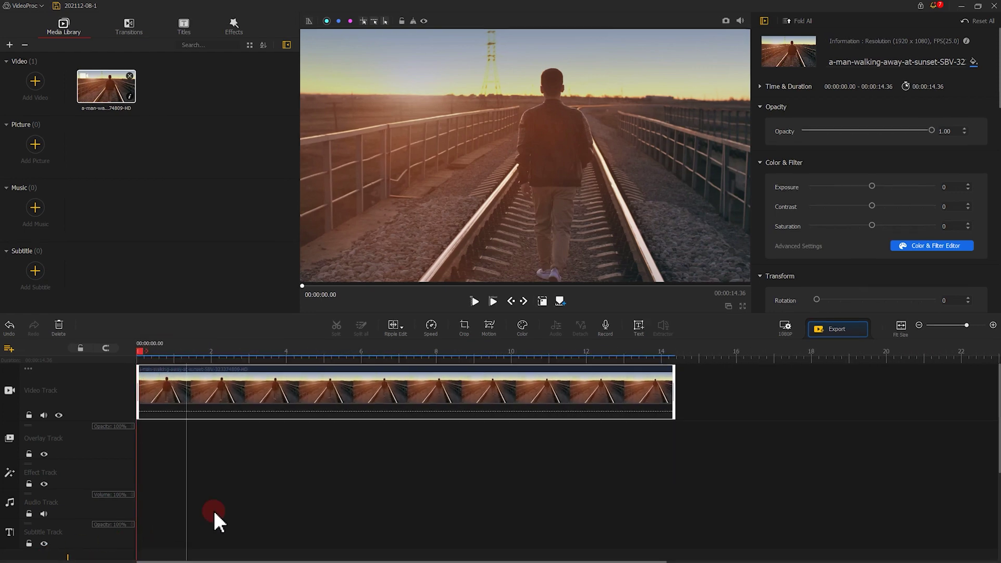
Add a 0 s keyframe framing a 954x537 close-up of the walker's legs and the rails
click(485, 344)
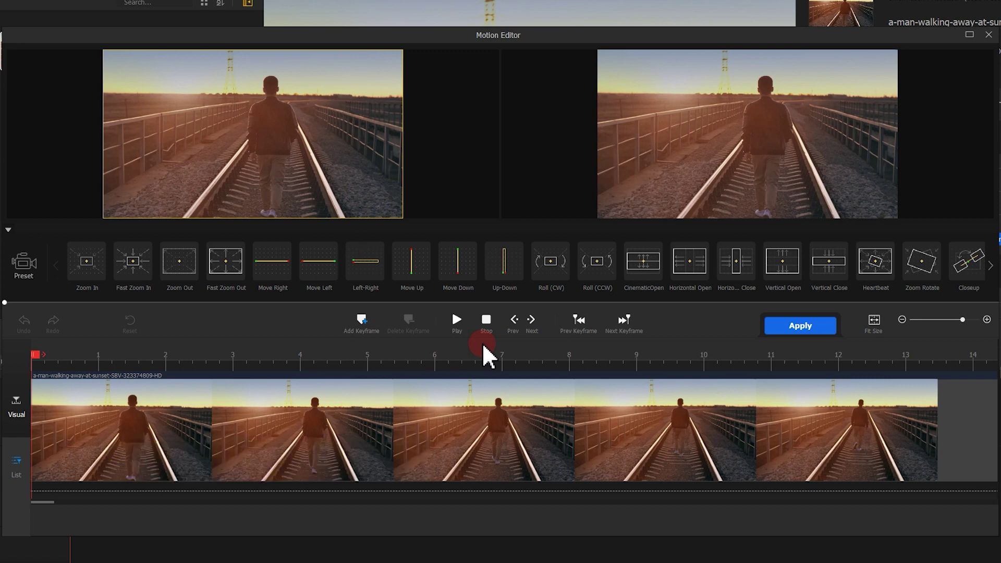
click(370, 326)
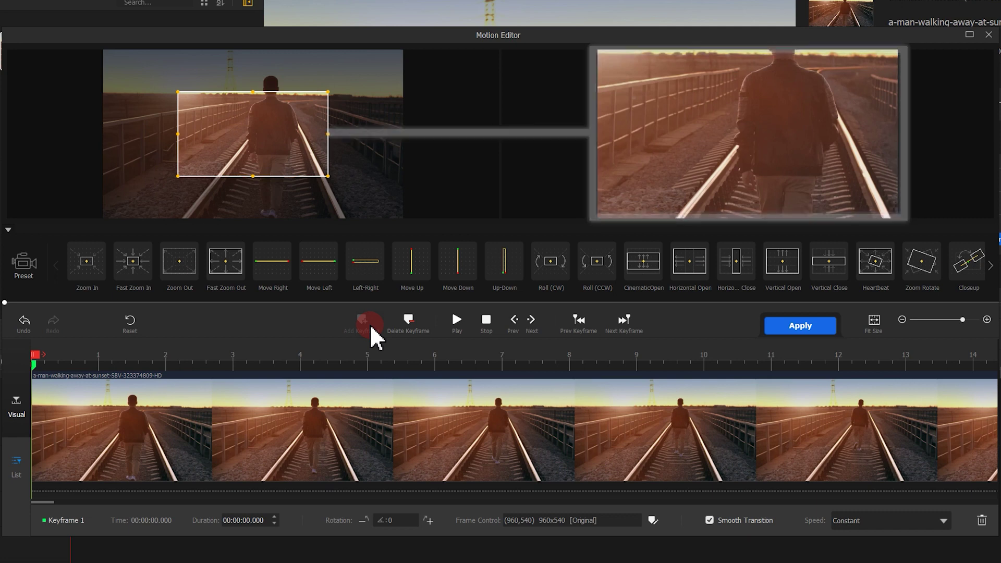
mouse_move(246, 134)
mouse_down()
mouse_move(211, 134)
mouse_move(274, 137)
mouse_move(259, 136)
mouse_move(259, 110)
mouse_move(262, 155)
mouse_move(256, 128)
mouse_up()
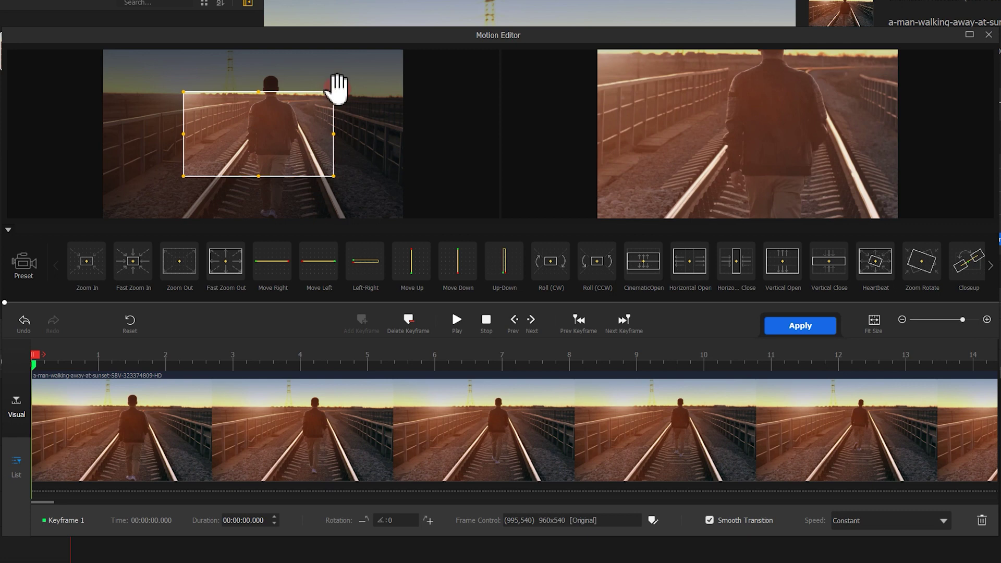
mouse_move(336, 91)
mouse_down()
mouse_move(345, 81)
mouse_move(319, 93)
mouse_up()
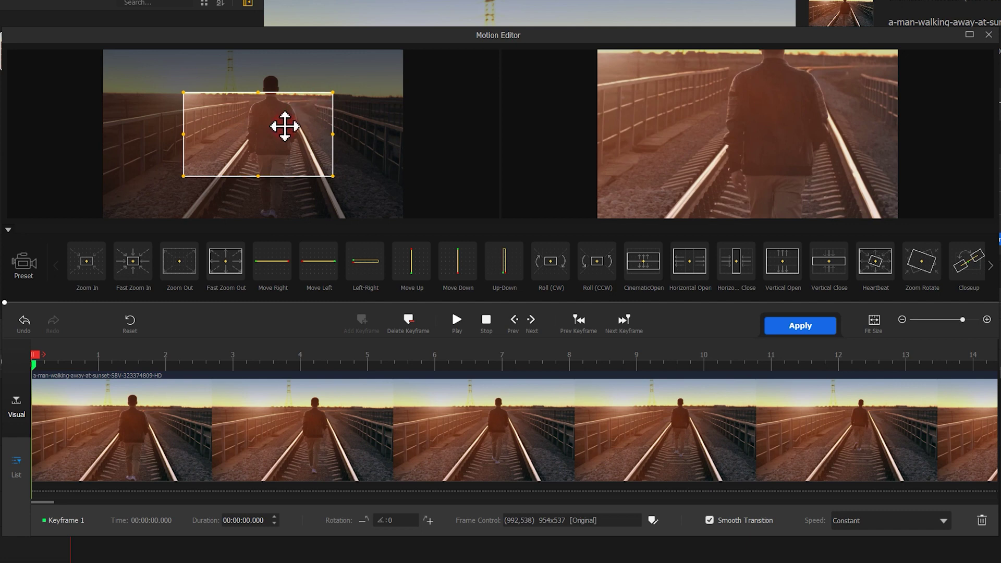
drag(276, 129, 290, 168)
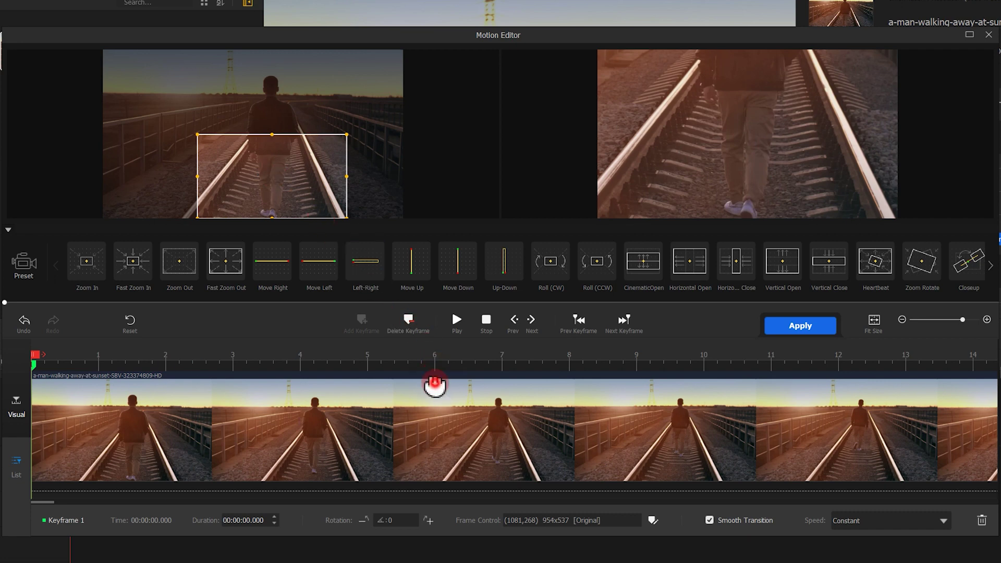
click(434, 385)
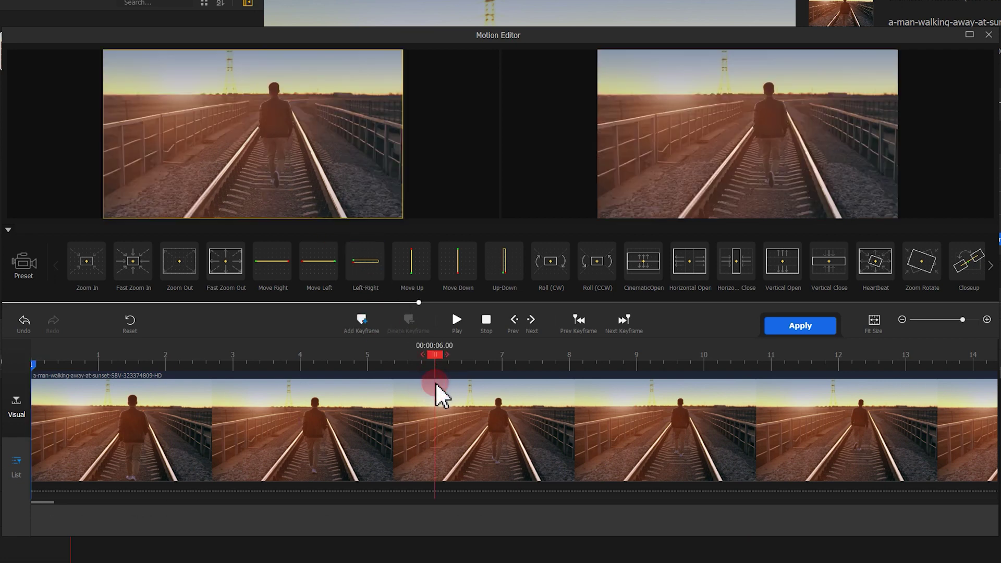
Add a 6 s keyframe framing the walker's upper body, then preview the tilt
click(365, 327)
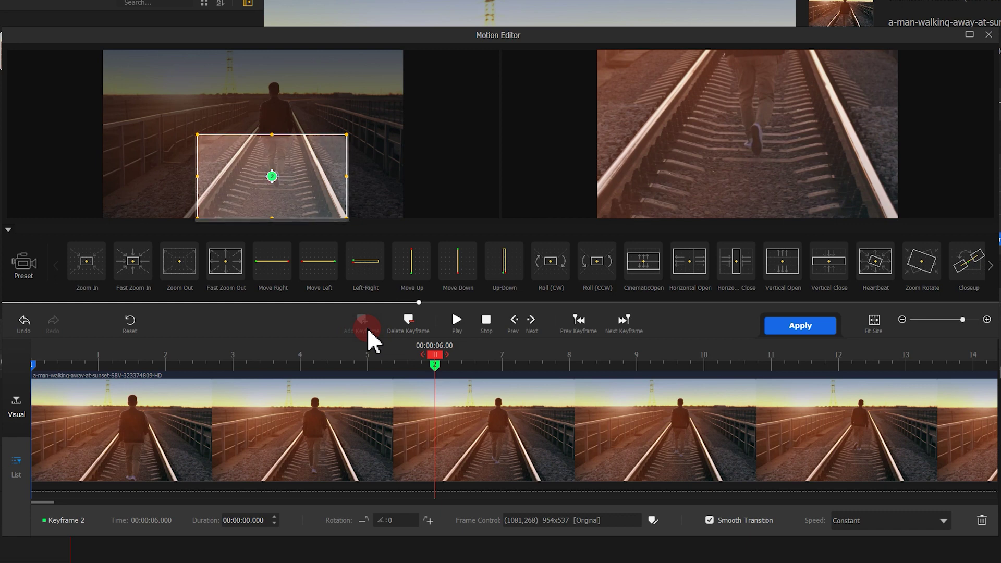
click(285, 176)
drag(285, 176, 298, 145)
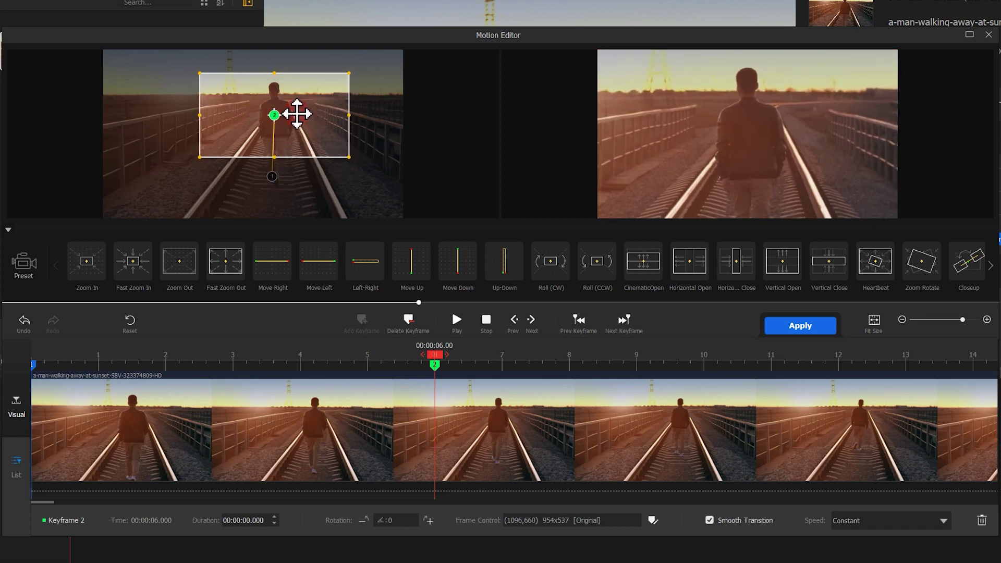
drag(296, 114, 297, 117)
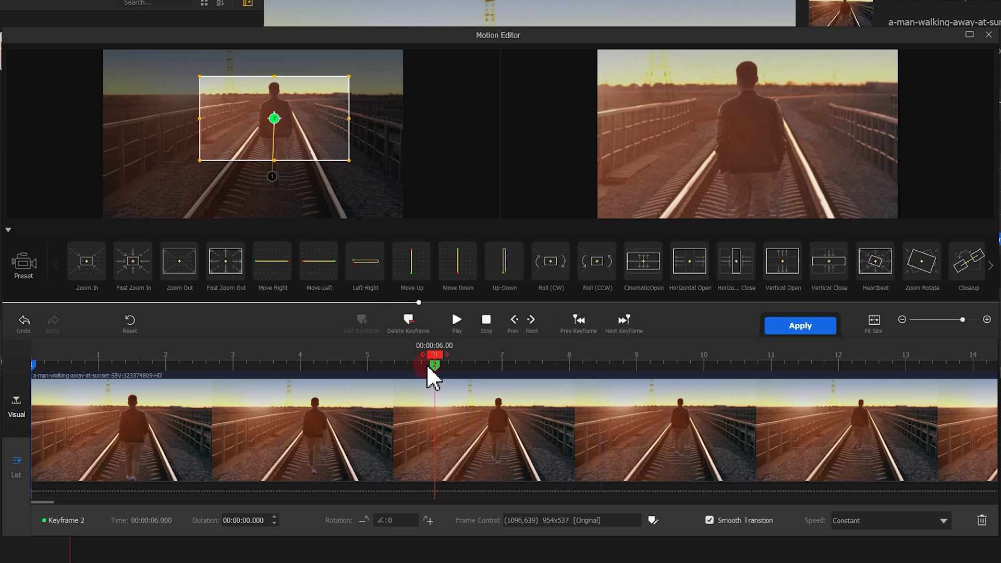
drag(436, 355, 27, 375)
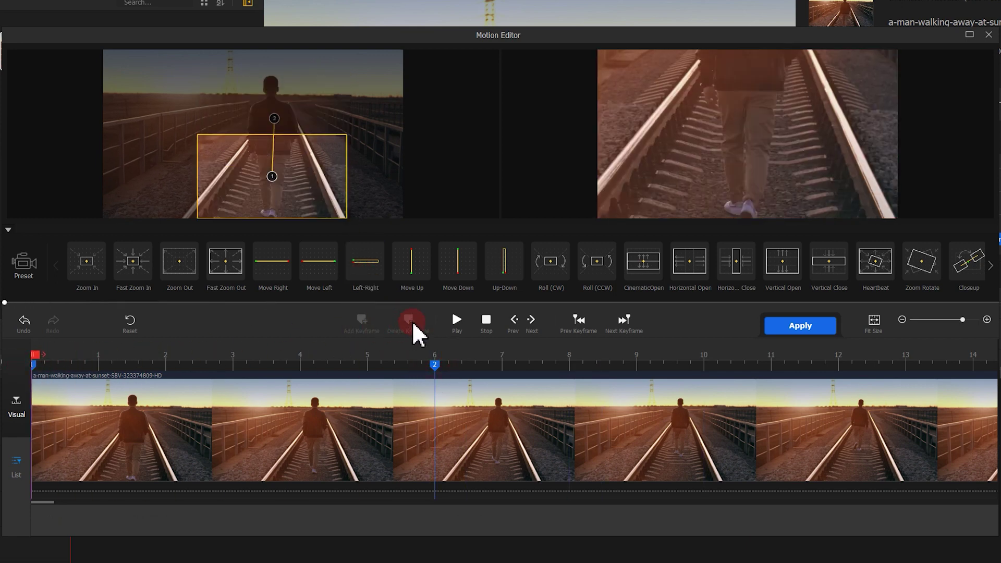
click(456, 320)
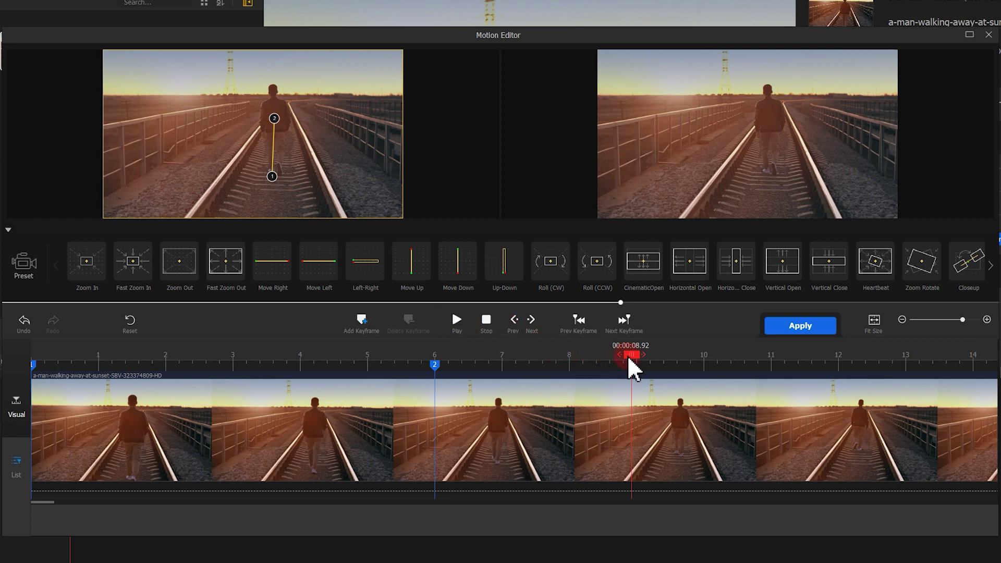
Add a final keyframe at the clip's end, preview the upward tilt, and apply the motion
drag(632, 359, 993, 355)
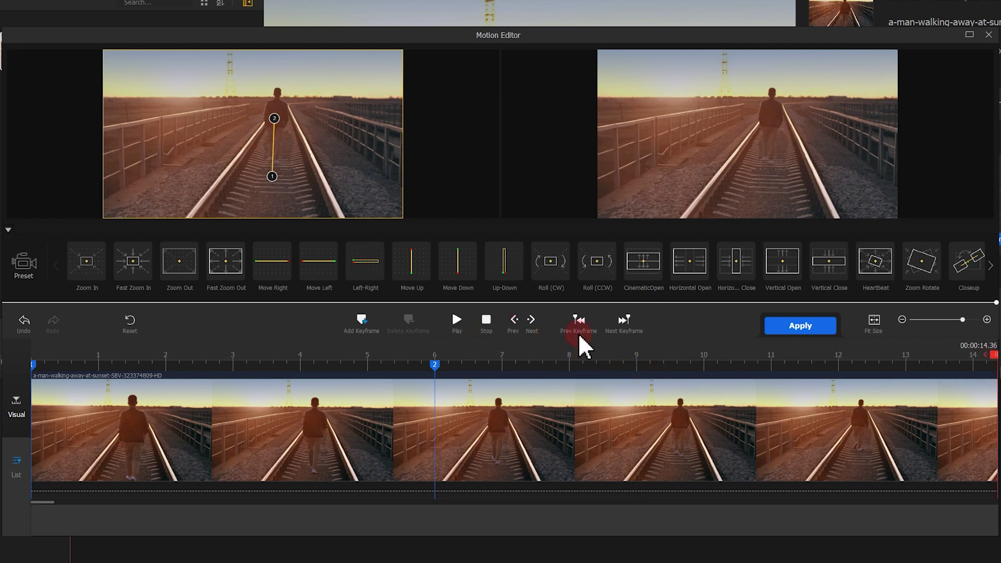
click(363, 323)
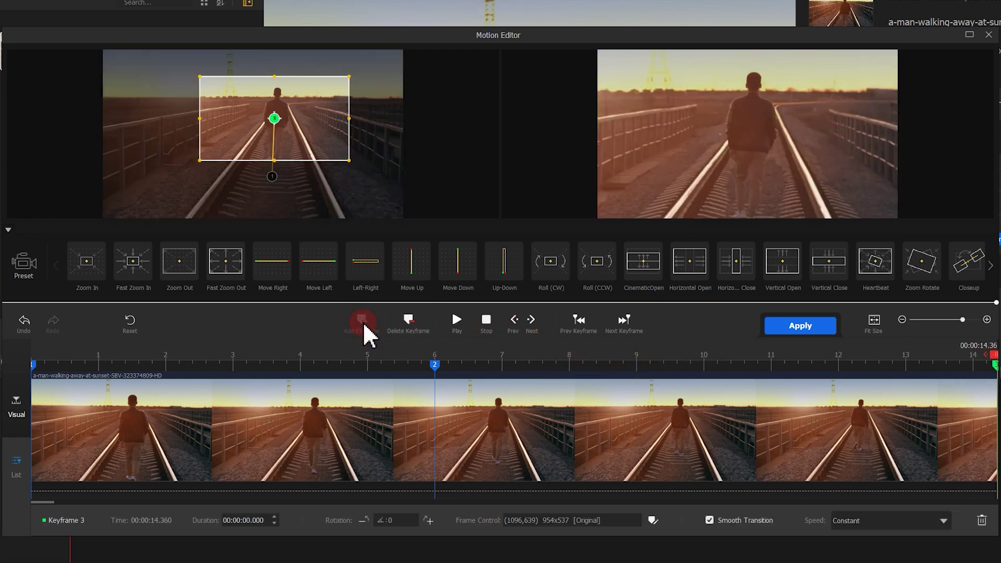
click(483, 322)
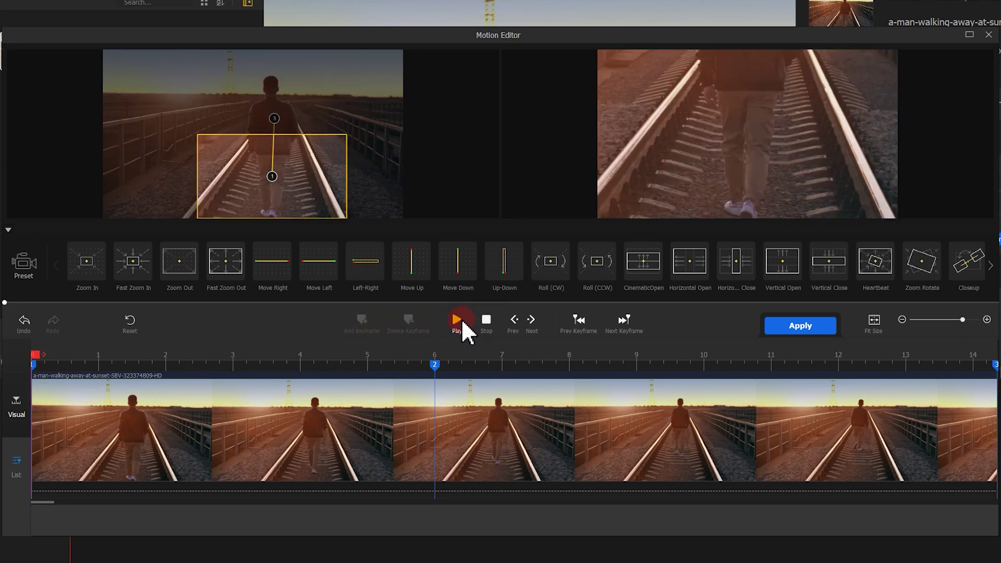
click(463, 322)
click(782, 328)
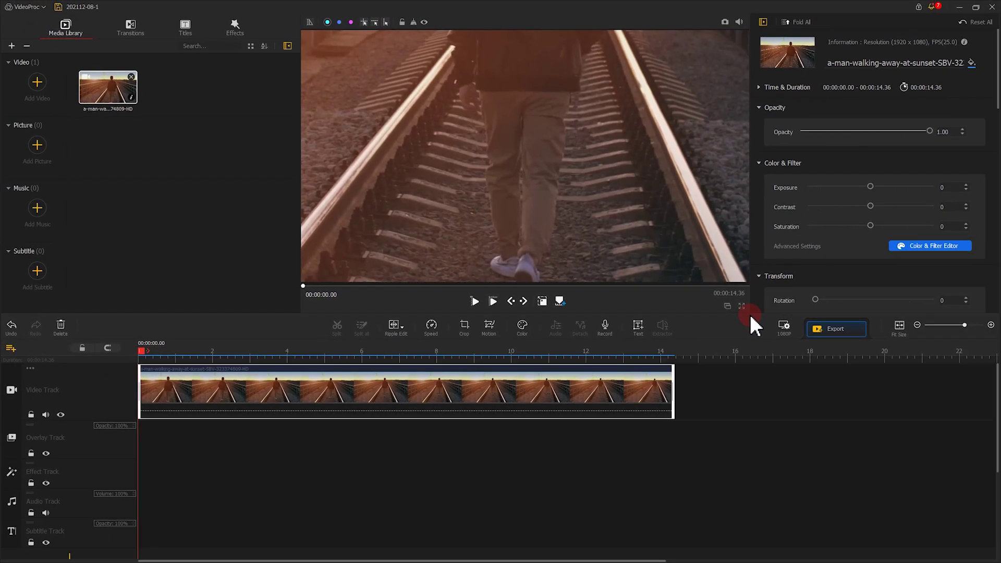
Play the clip in the main preview to watch it tilt from the tracks up to the walker
click(476, 301)
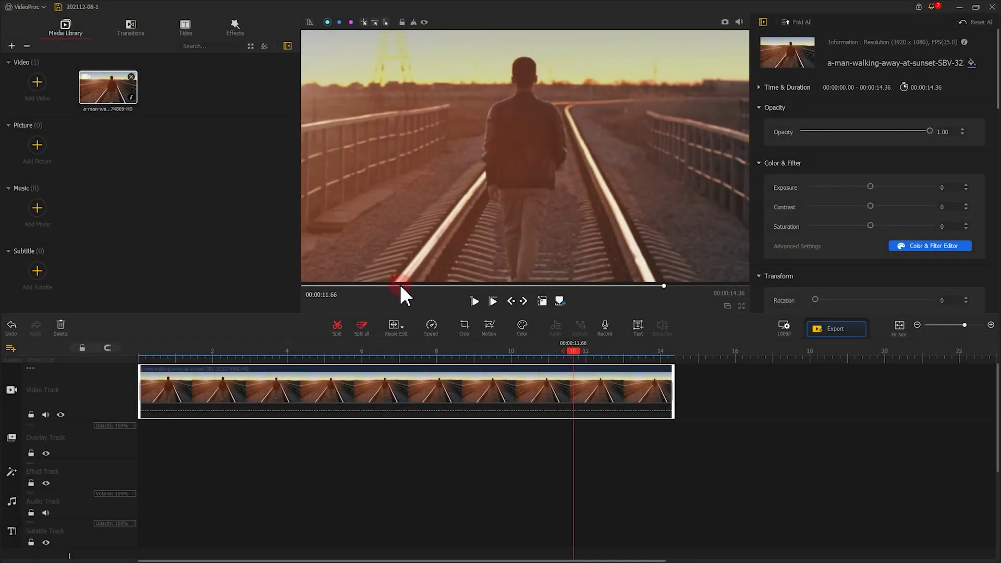
Append a second copy of the clip and set a 0 s keyframe framing the man and horizon
drag(138, 107, 737, 380)
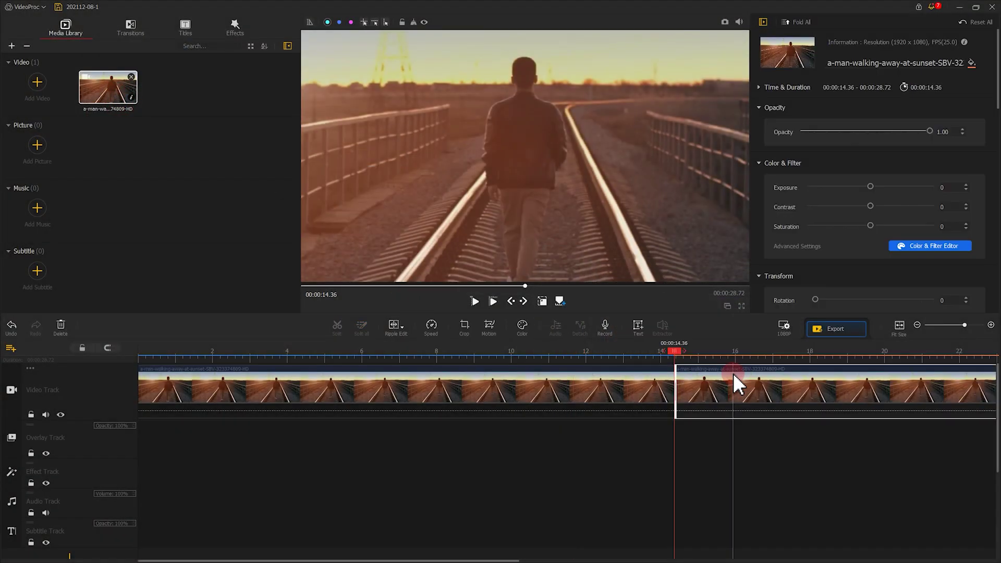
click(489, 327)
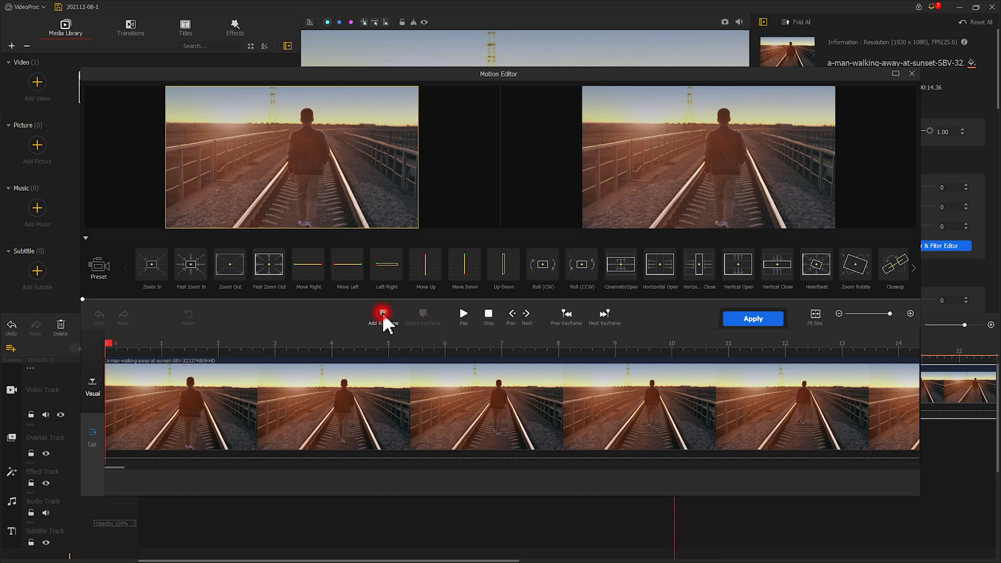
click(382, 313)
drag(325, 173, 340, 154)
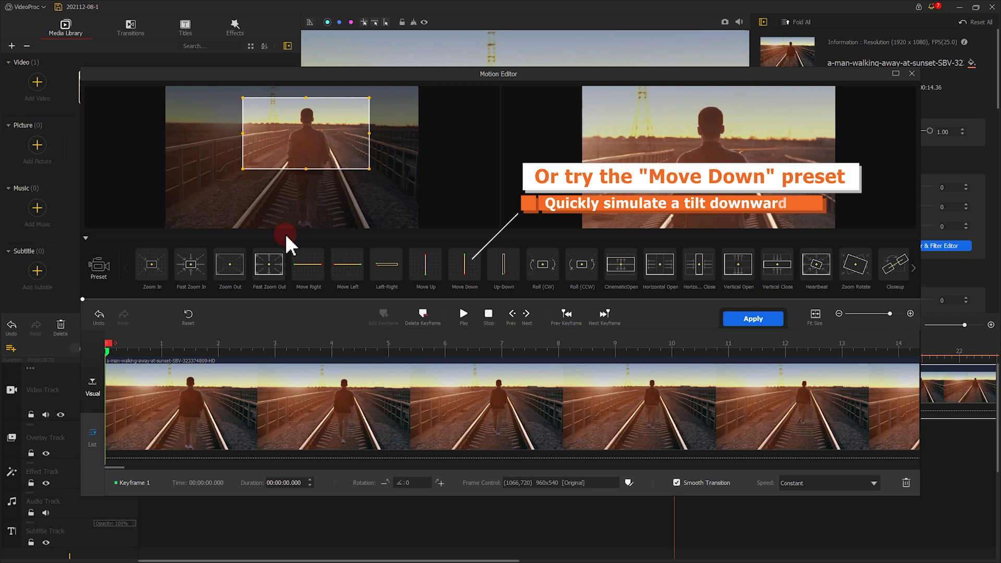
Add keyframes at 6 s over the tracks and at the clip end, preview, and finish
drag(110, 344, 437, 346)
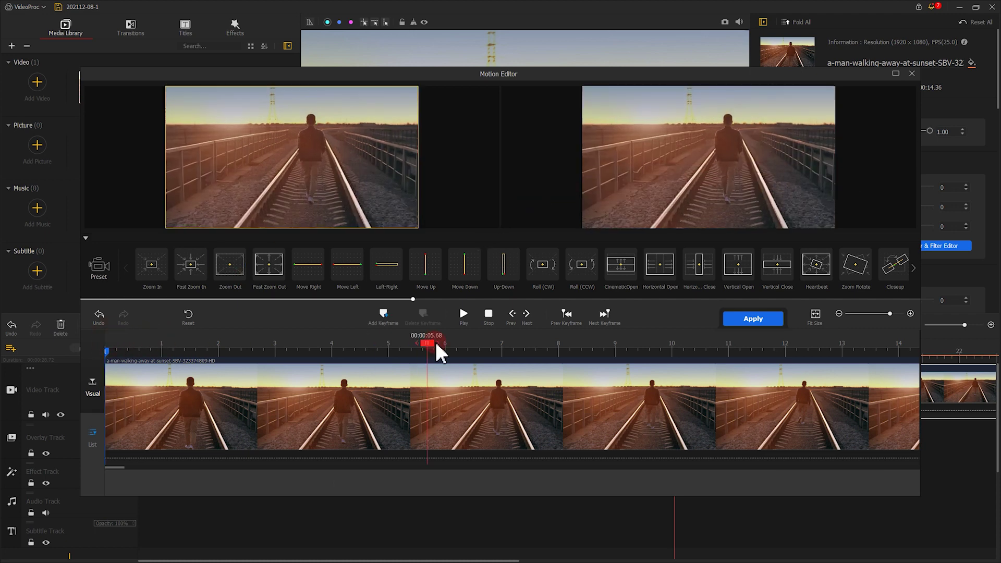
click(386, 315)
drag(351, 155, 344, 190)
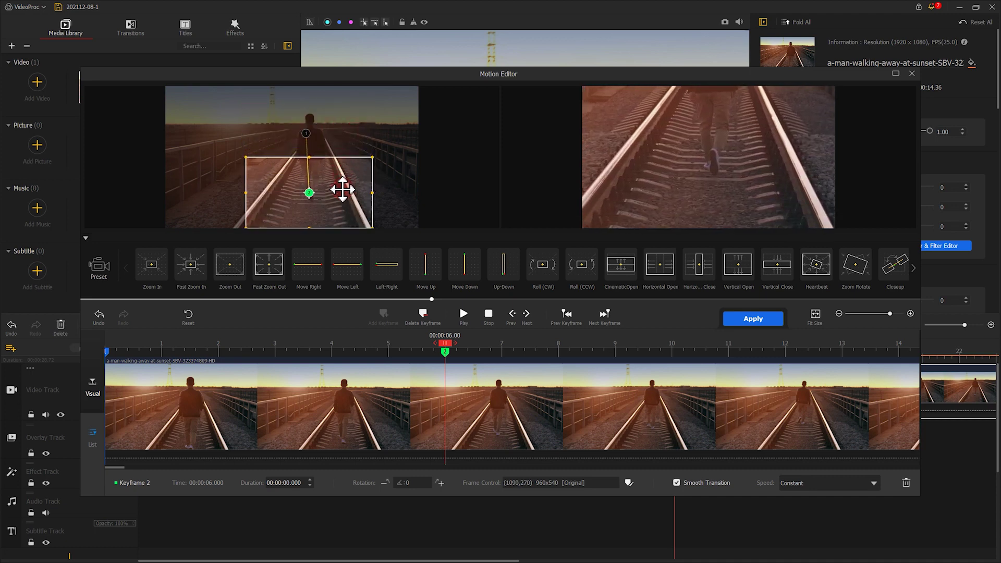
drag(451, 351, 947, 362)
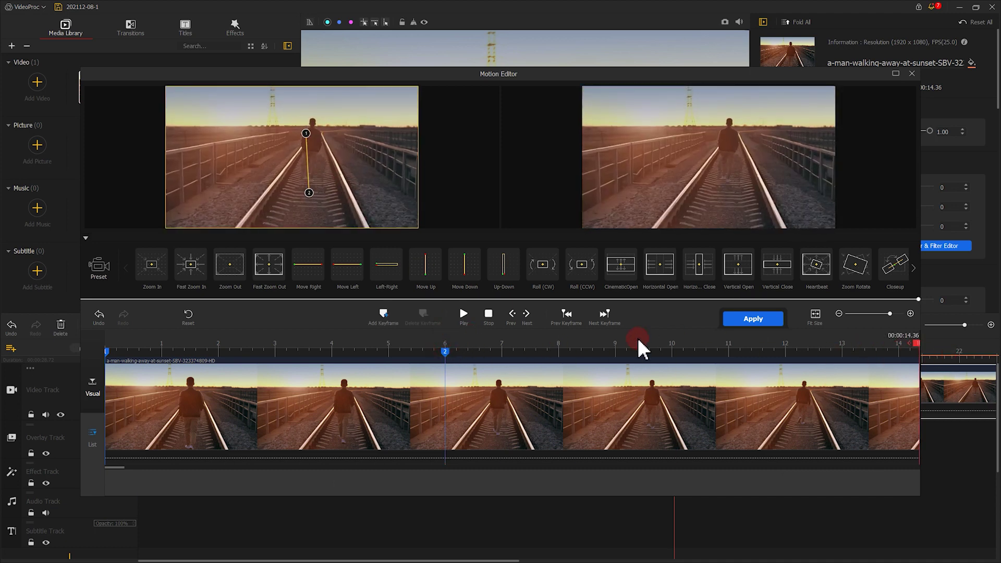
click(397, 315)
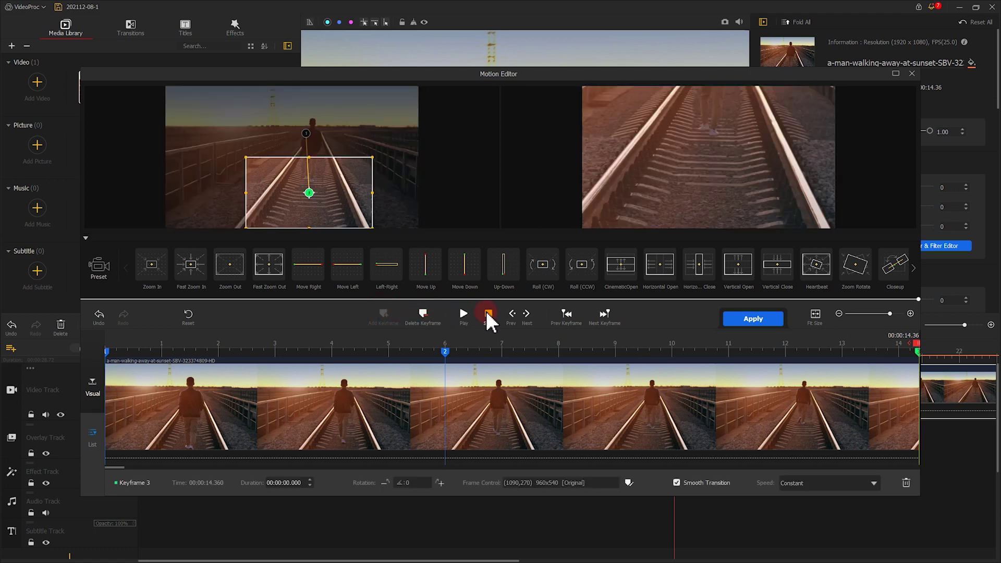
click(488, 314)
click(465, 314)
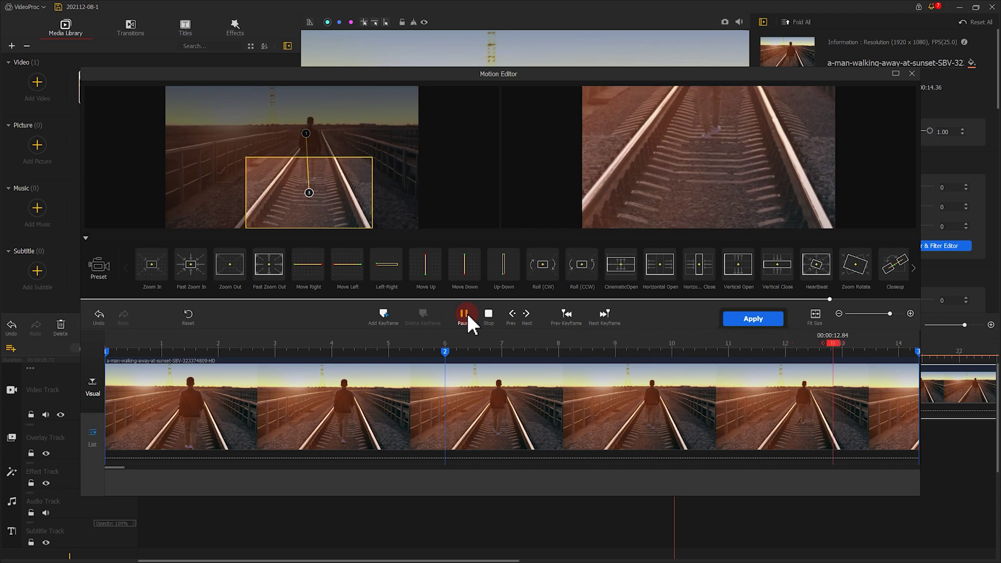
click(464, 314)
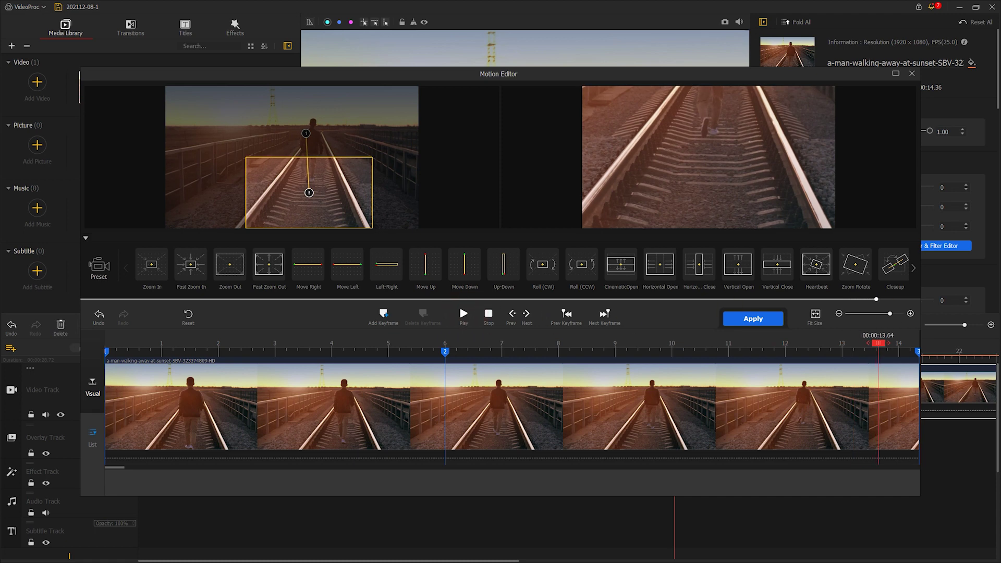
click(580, 317)
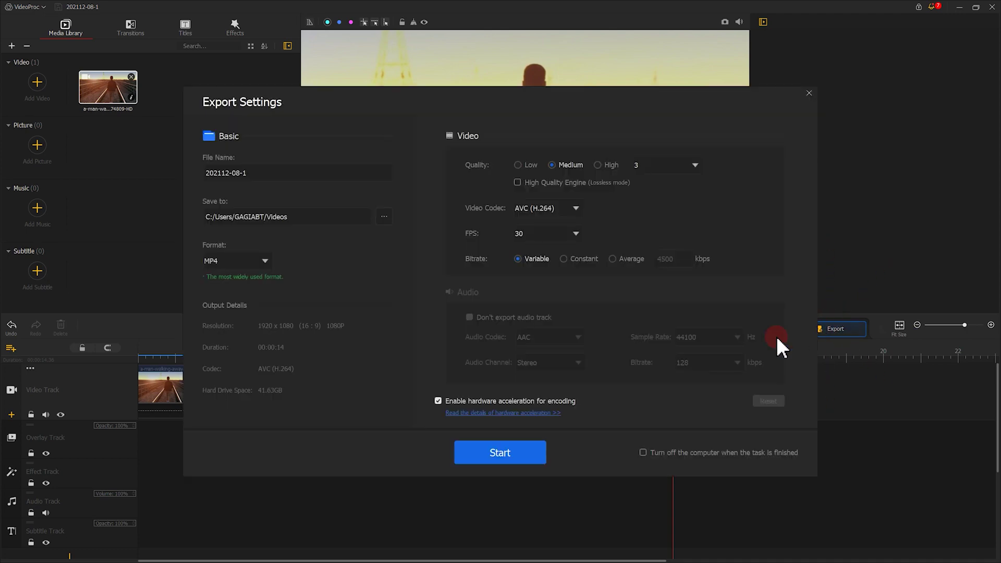
Export the project as a 1920x1080 H.264 MP4 at 30 FPS, medium quality
click(535, 455)
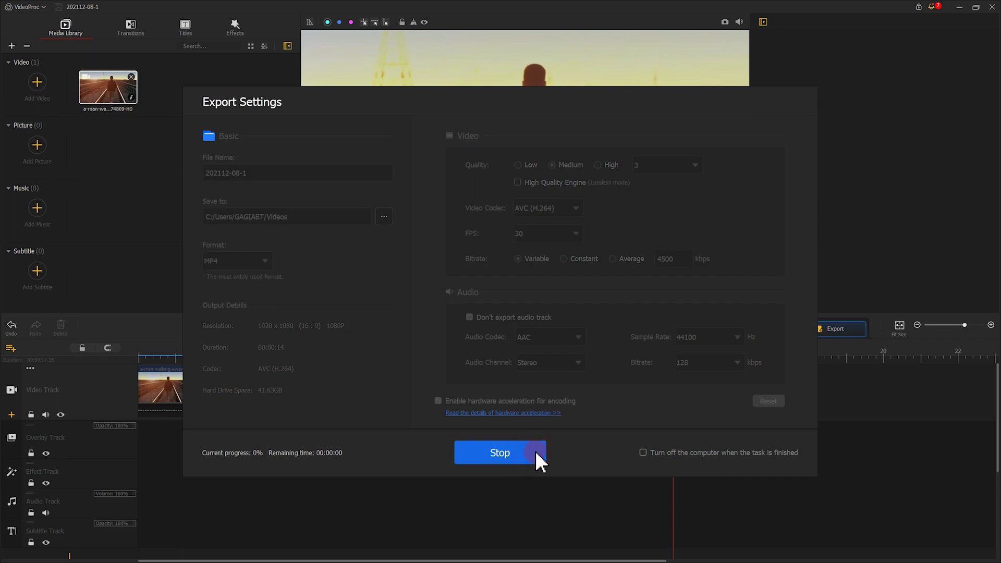